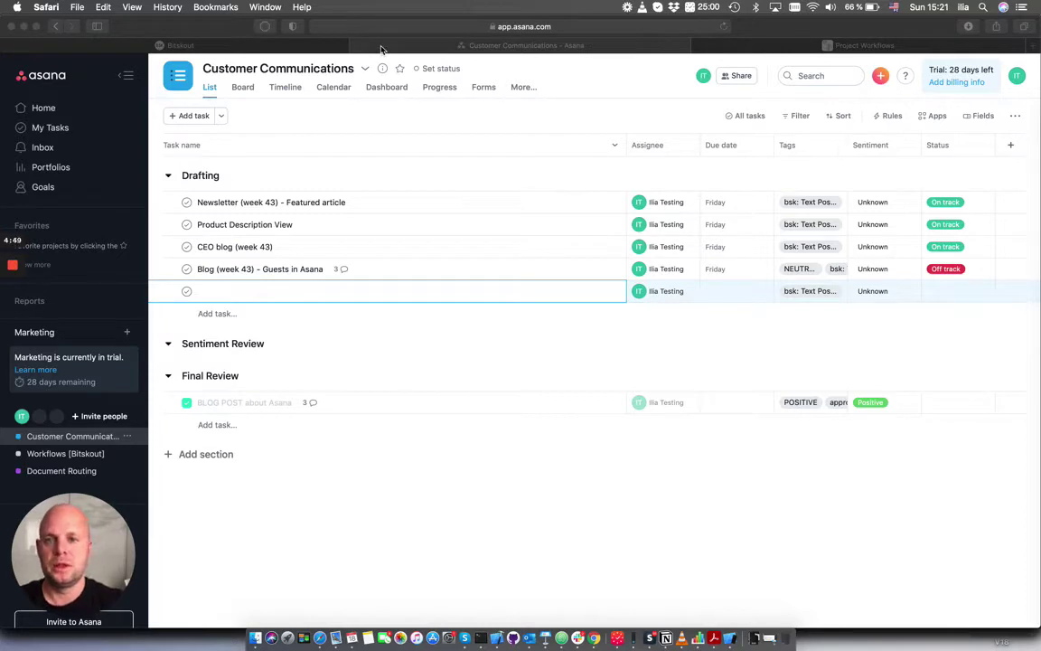
Step: In Bitskout, view the Text Positivity Check model's configuration: text input, Pass/Not Pass, Sentiments, Positive
left_click(262, 51)
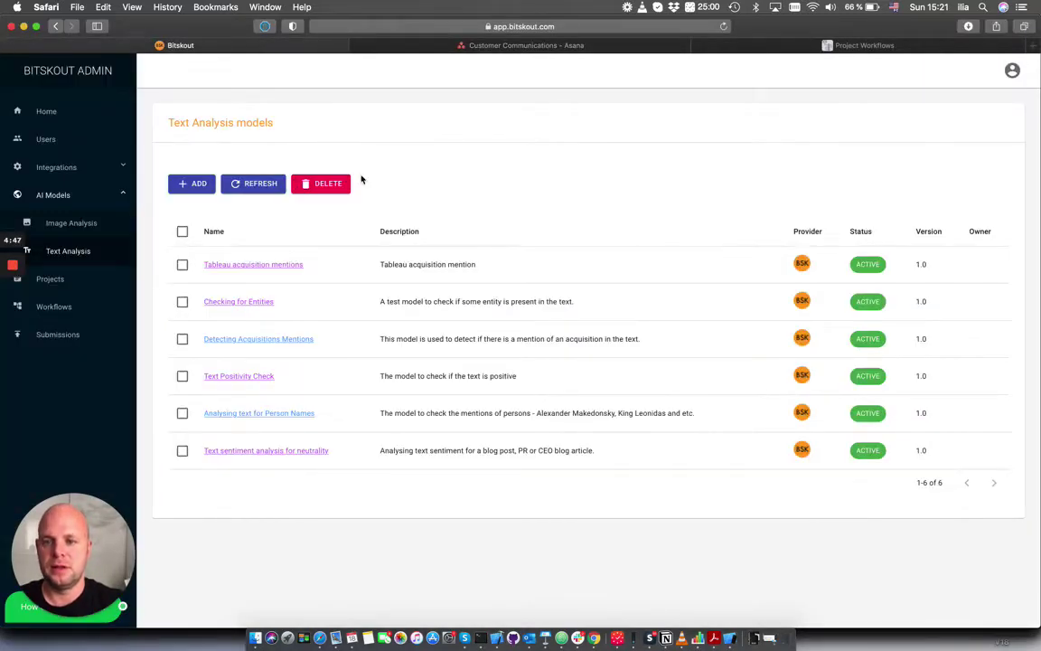
left_click(59, 189)
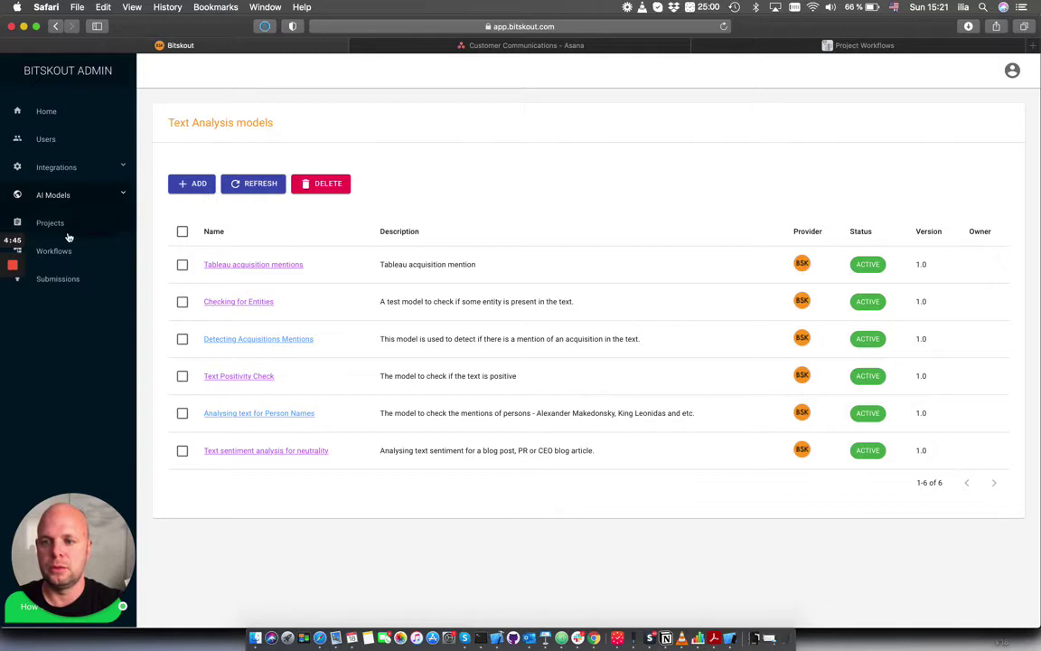
left_click(59, 195)
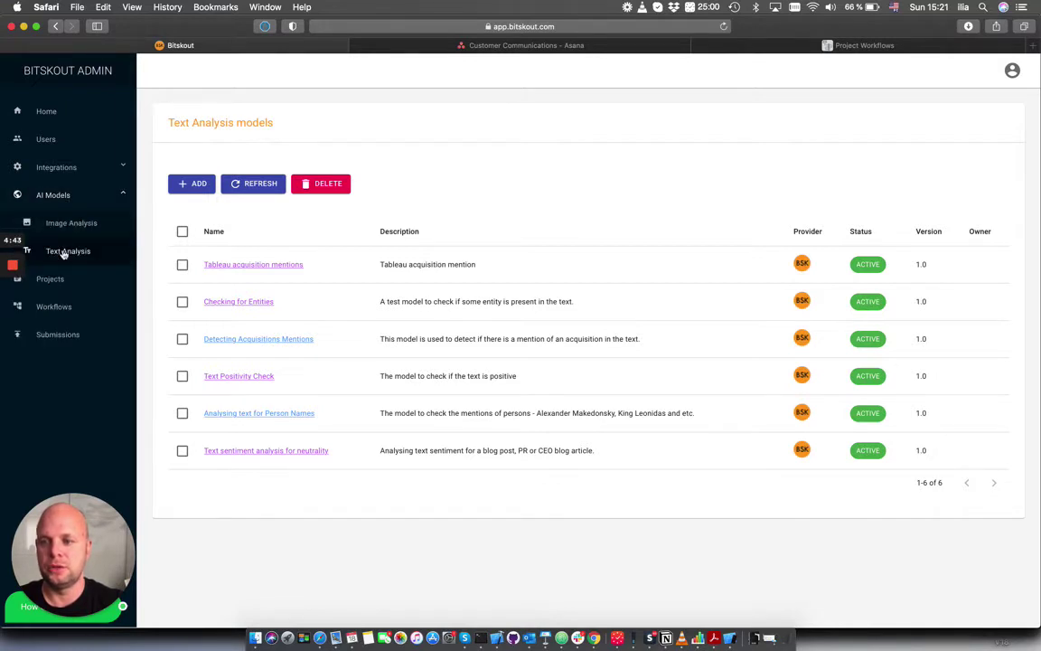
left_click(271, 377)
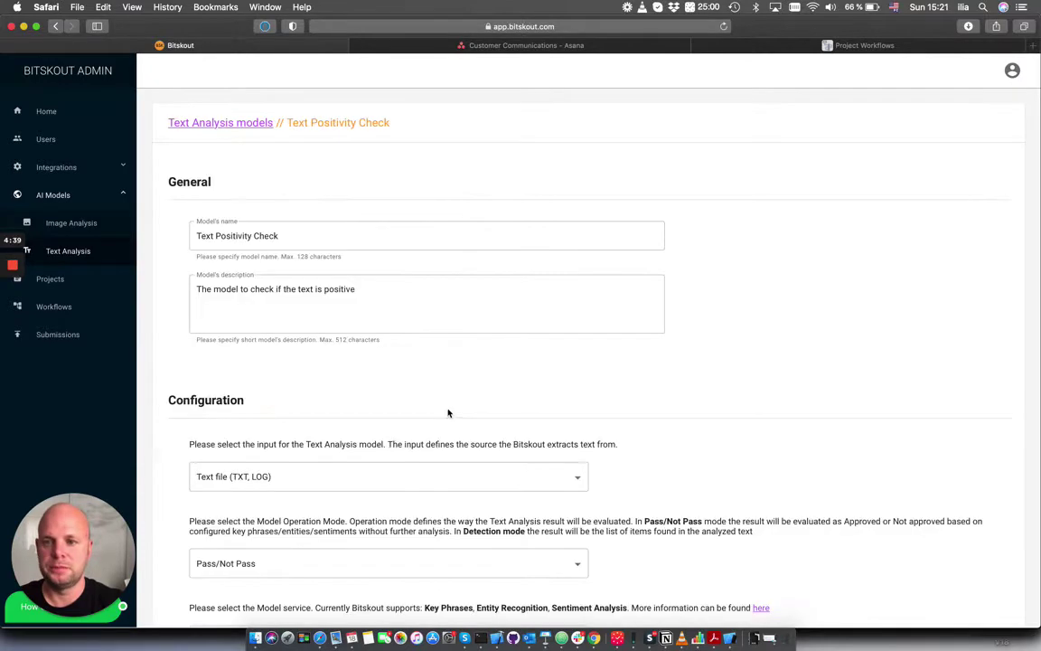
scroll(421, 380, "down", 5)
scroll(421, 380, "down", 2)
scroll(421, 379, "down", 1)
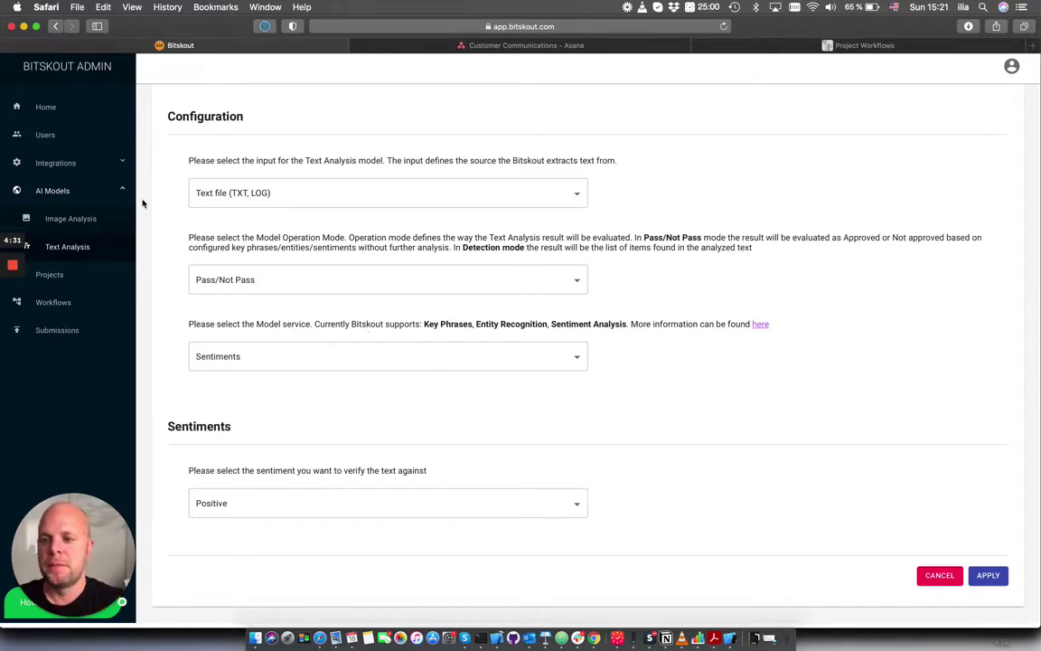
Step: Open the Text Positivity Check workflow and add an Asana Tags output block
left_click(60, 305)
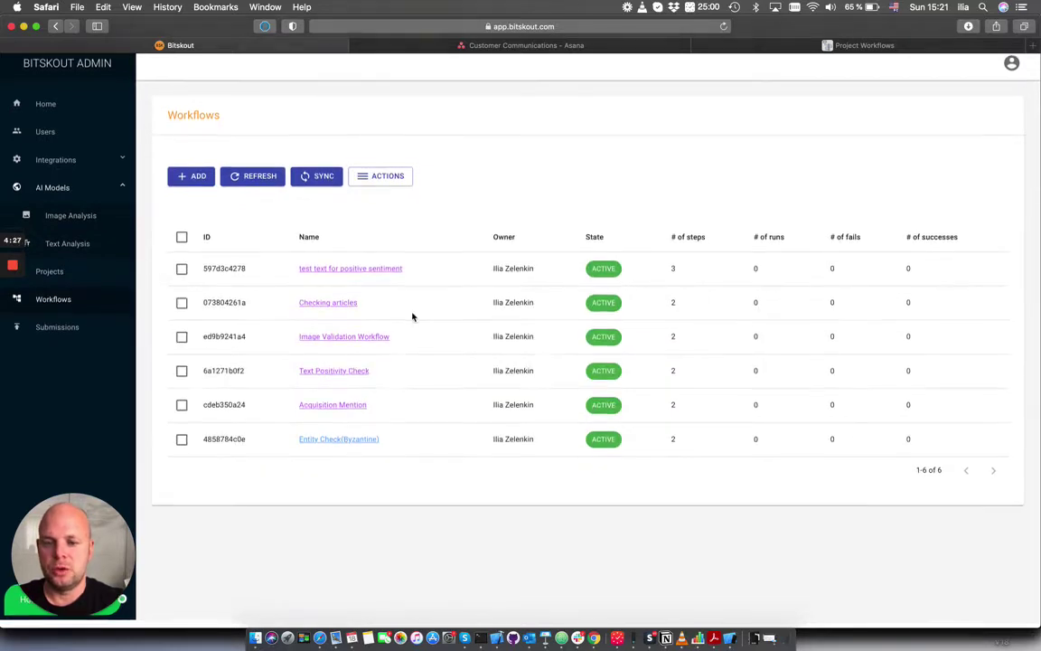
left_click(347, 373)
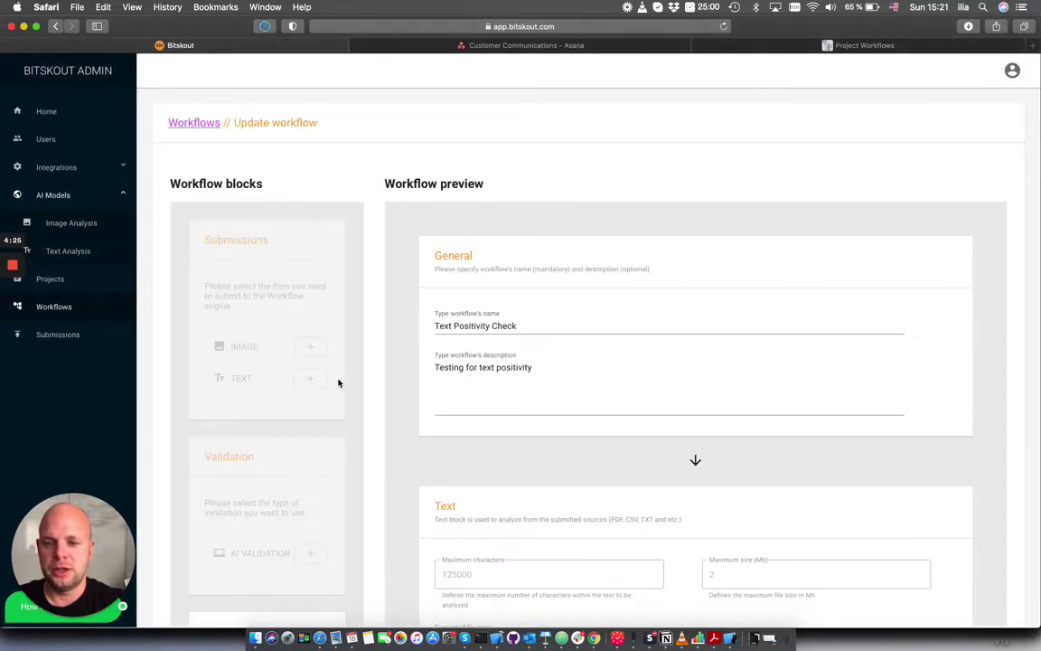
scroll(488, 395, "down", 5)
scroll(488, 395, "down", 5)
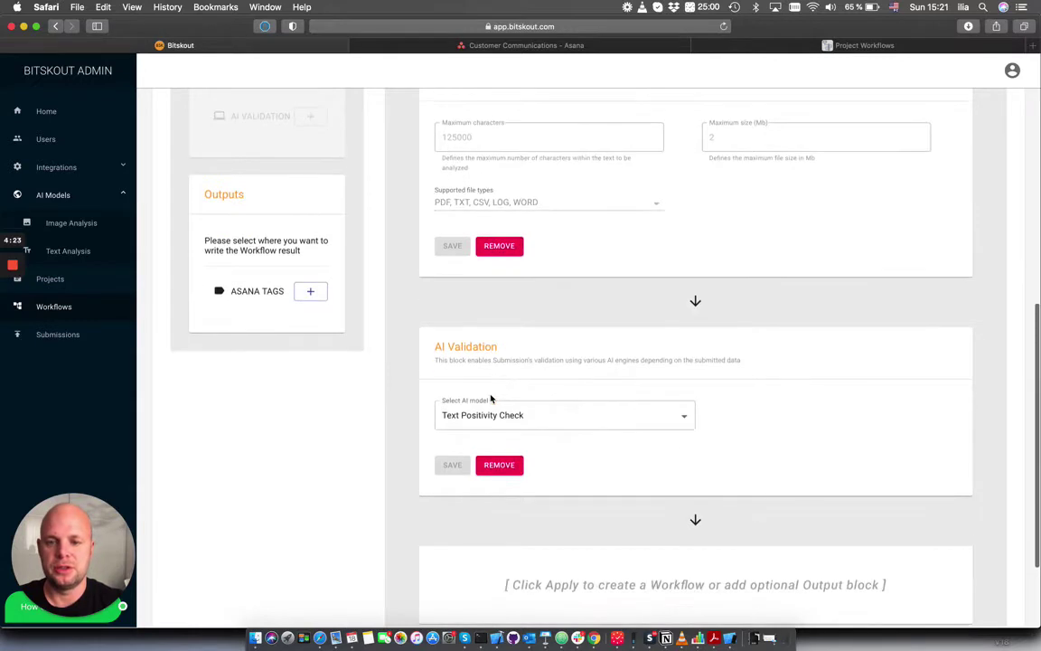
scroll(491, 397, "down", 3)
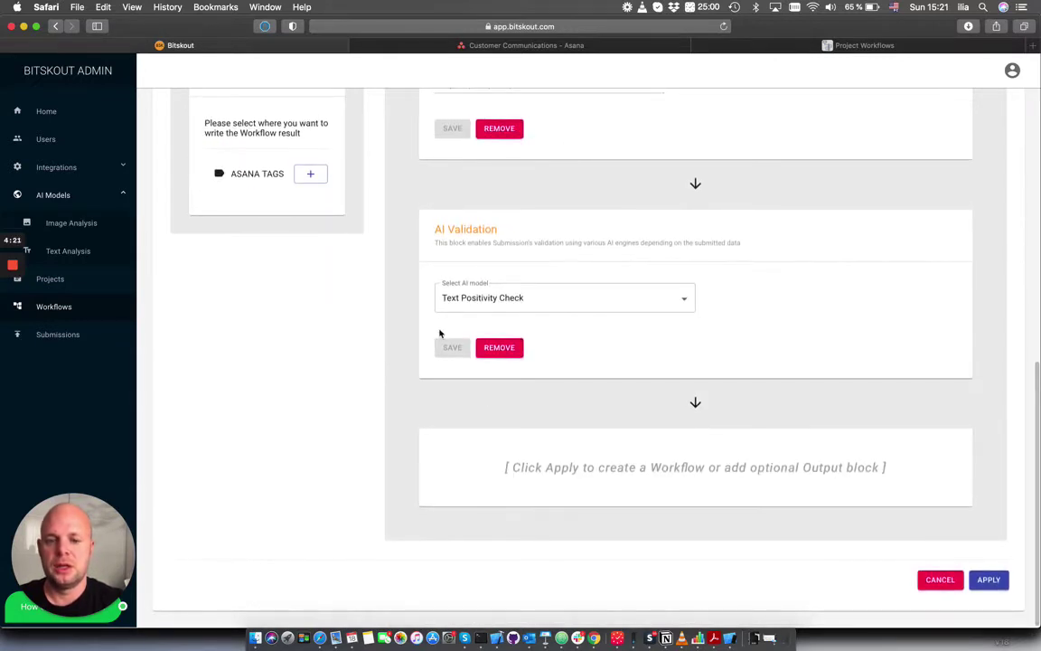
left_click(310, 174)
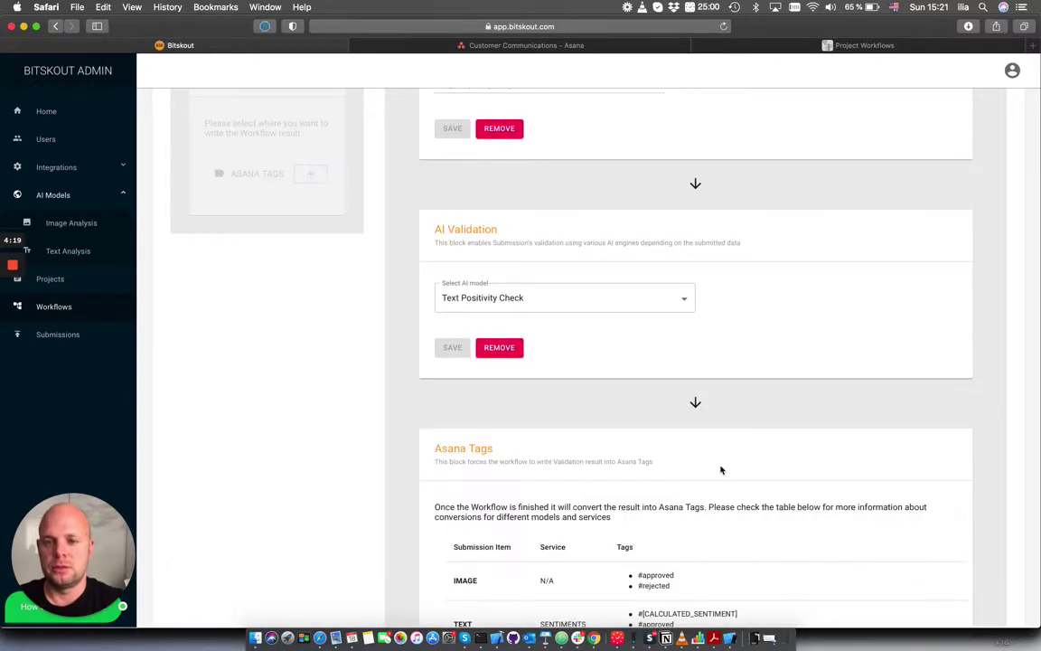
Step: Highlight the SENTIMENTS service rows and the CALCULATED_SENTIMENT tag in the Asana Tags table
scroll(720, 470, "down", 2)
scroll(720, 470, "down", 2)
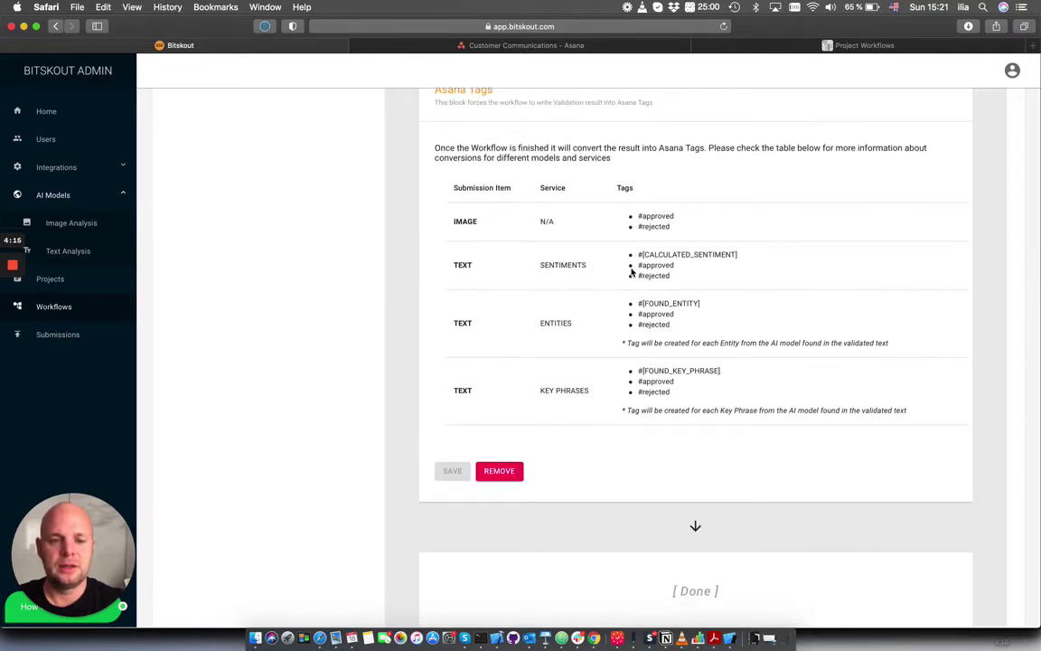
left_click_drag(592, 265, 533, 265)
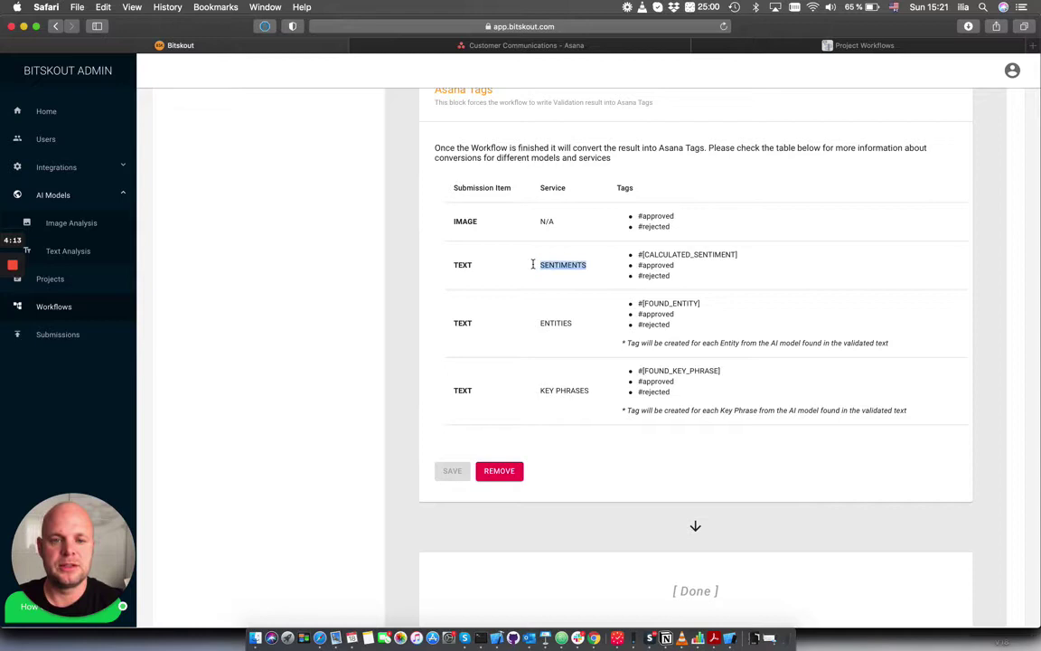
left_click_drag(676, 281, 635, 251)
left_click(673, 276)
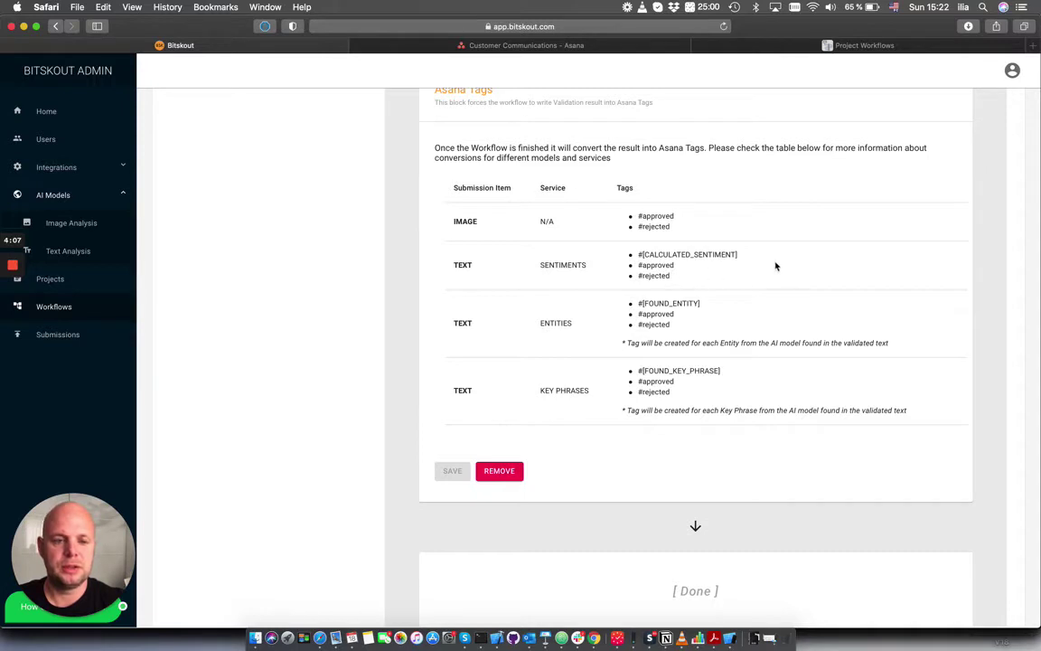
left_click_drag(744, 259, 643, 255)
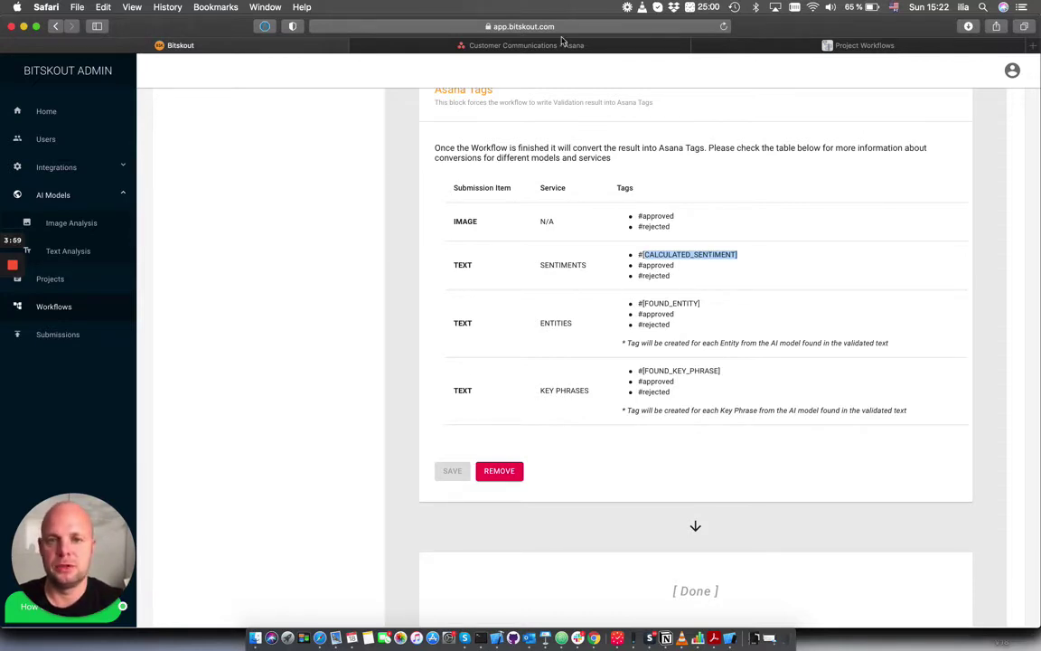
mouse_move(526, 46)
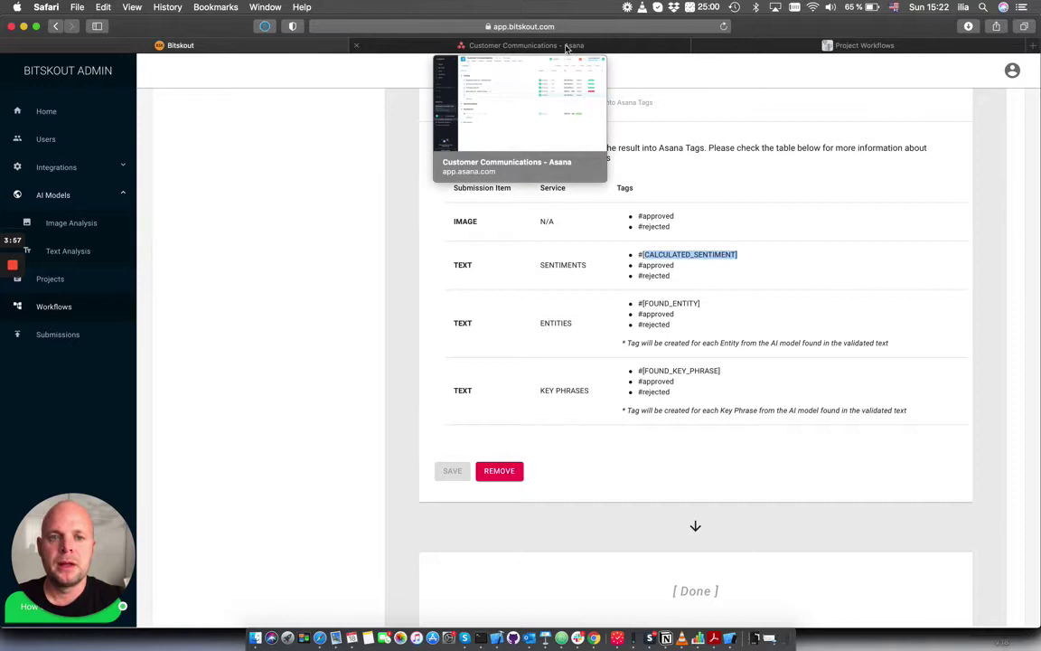
Step: Switch to Flowsana's My Workflows list of Customer Communications rules
left_click(779, 43)
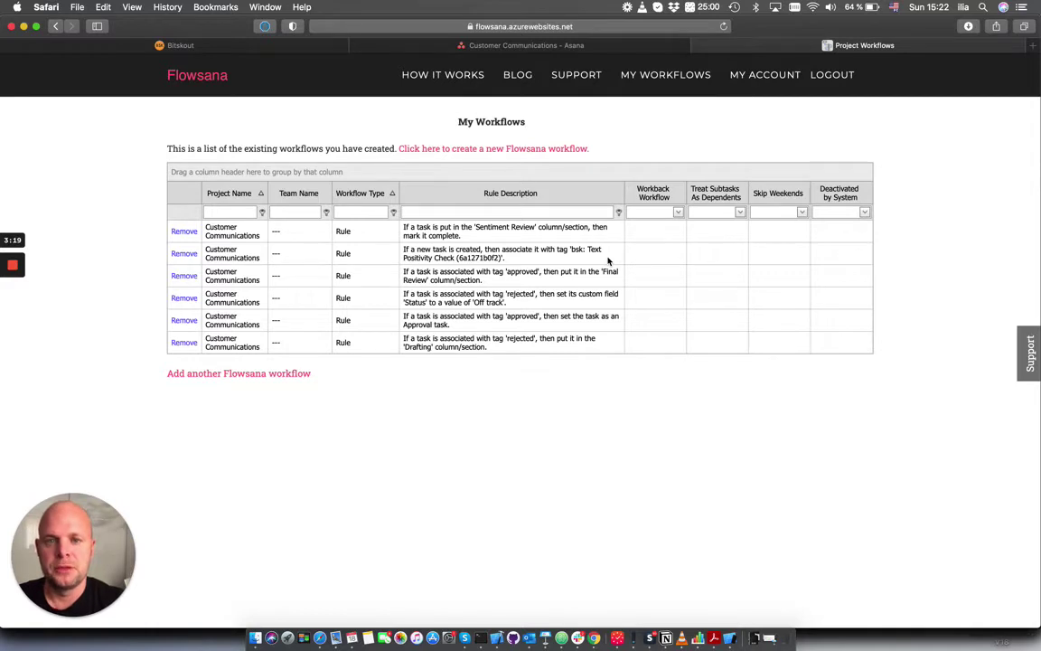
Step: Add a task named 'new blog' to the Drafting section of Customer Communications in Asana
left_click(479, 45)
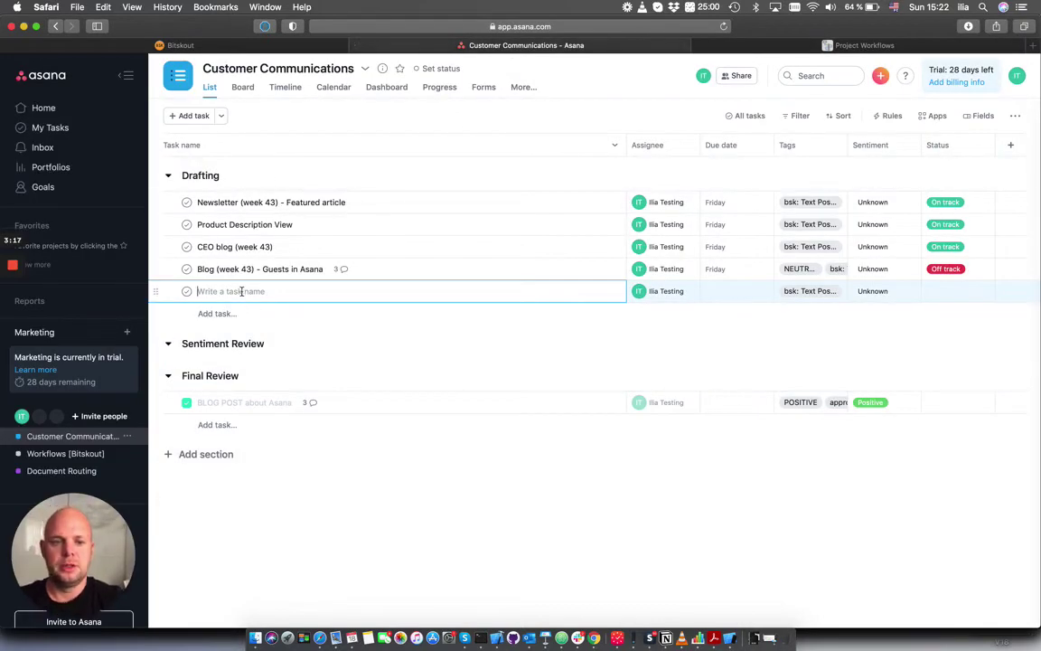
left_click(221, 312)
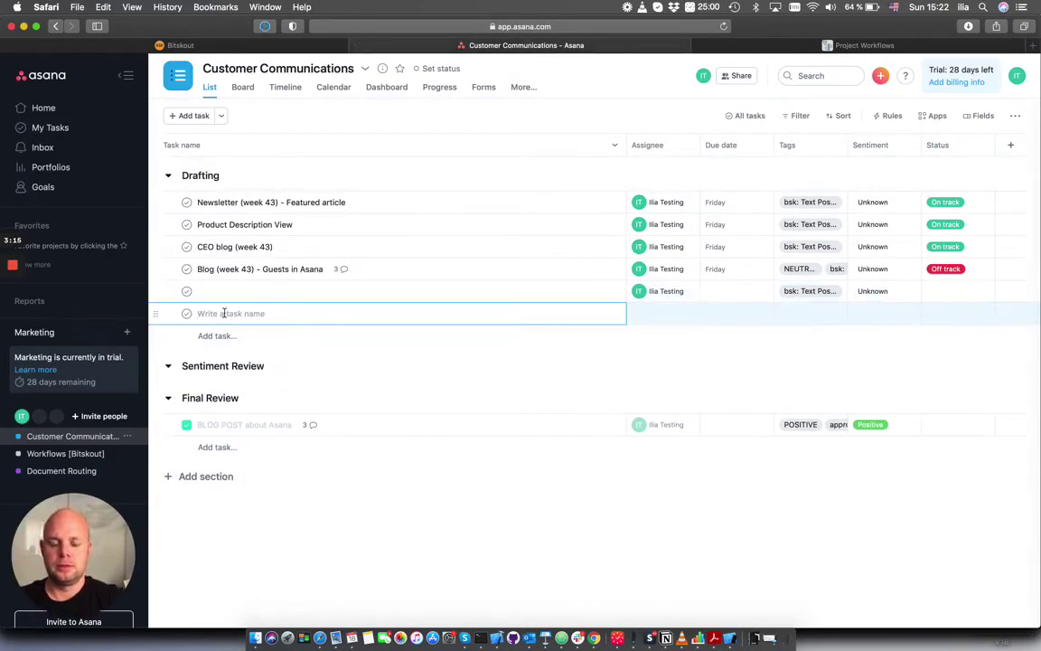
type("new blog")
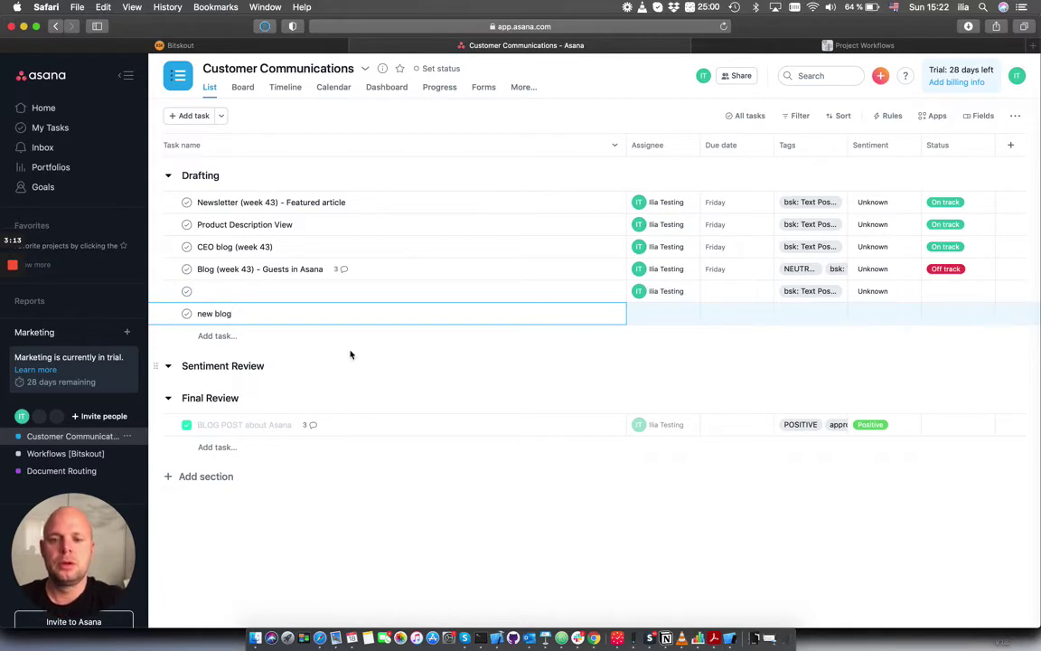
left_click(351, 354)
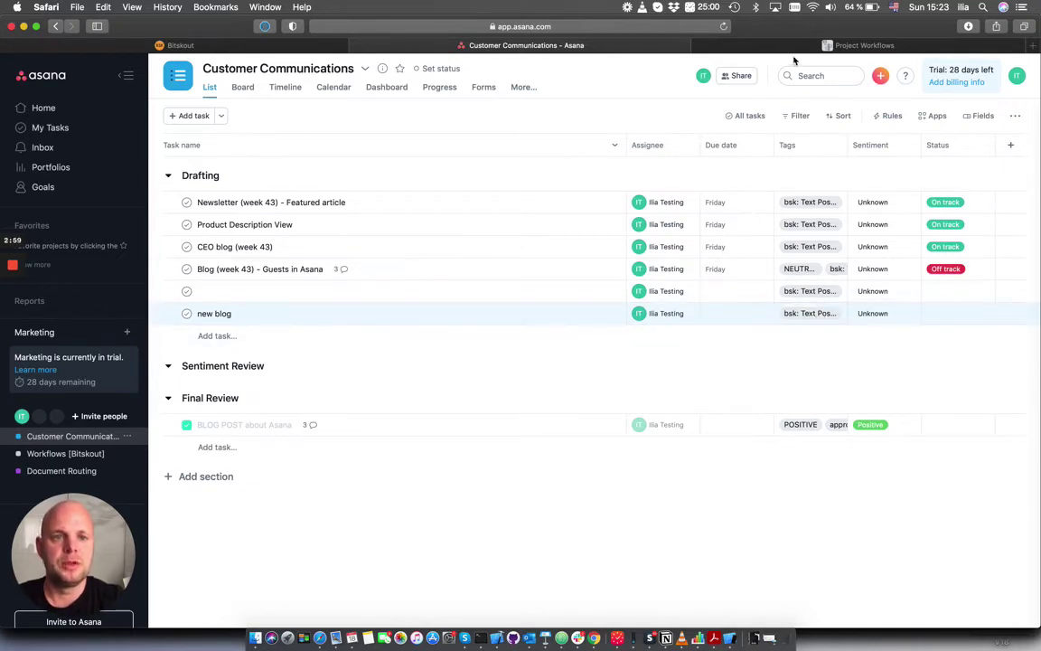
left_click(711, 43)
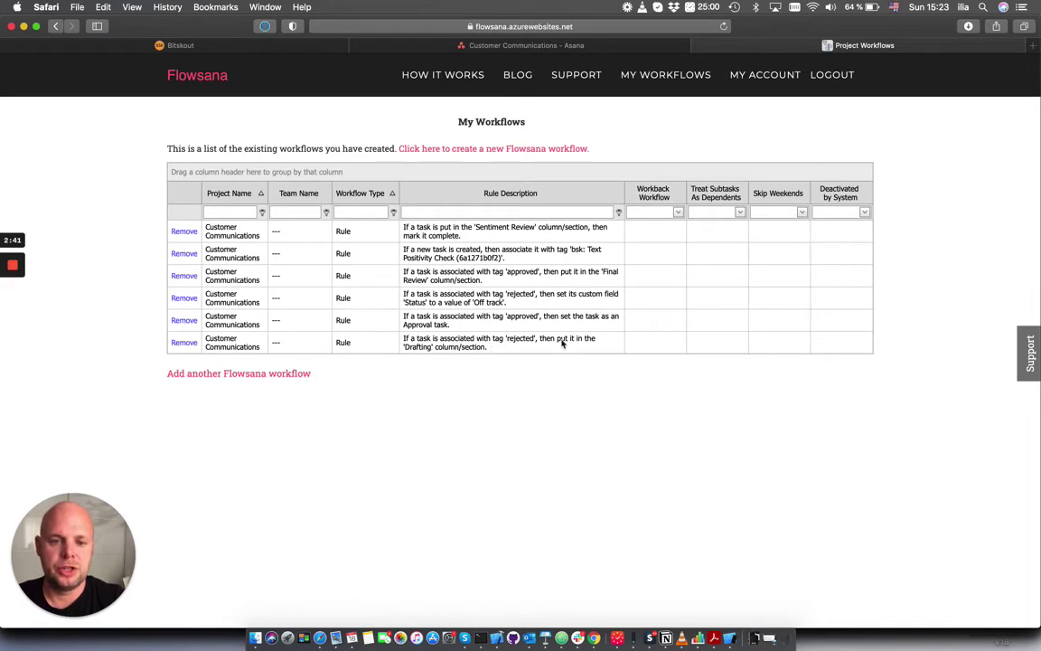
left_click(443, 43)
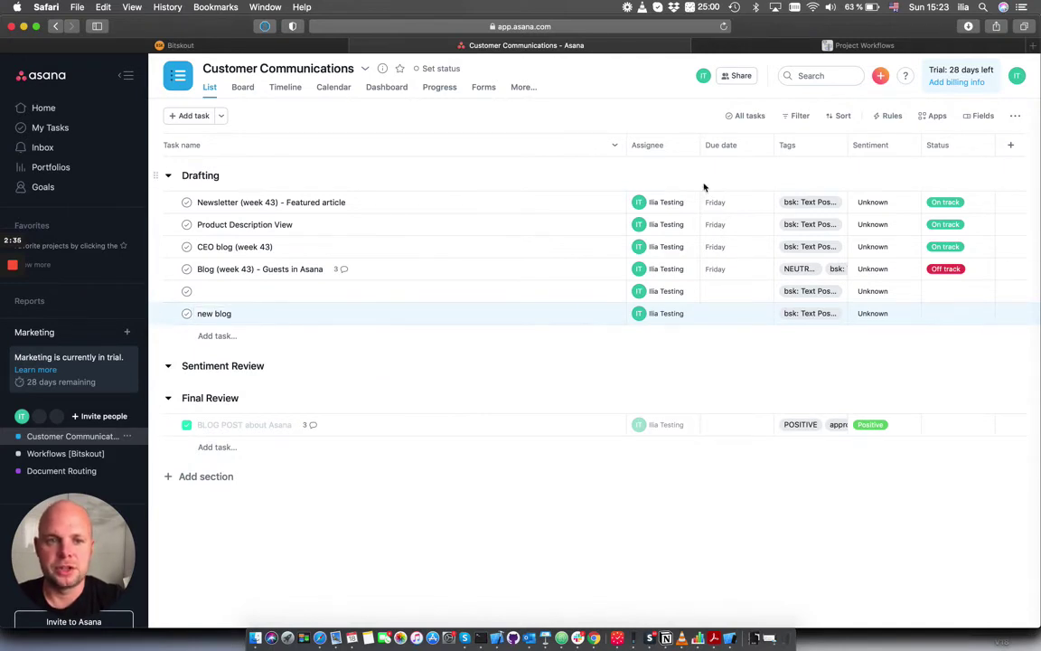
Step: Review the 'Move task to a certain section' rule's Sentiment Review action, then close it unchanged
left_click(882, 115)
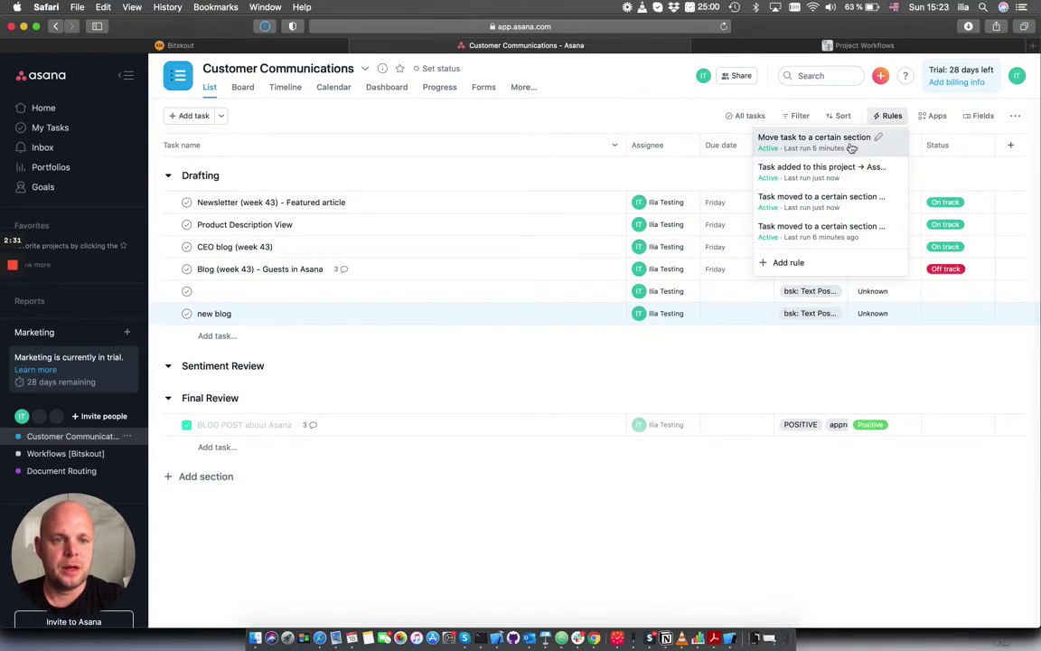
left_click(793, 141)
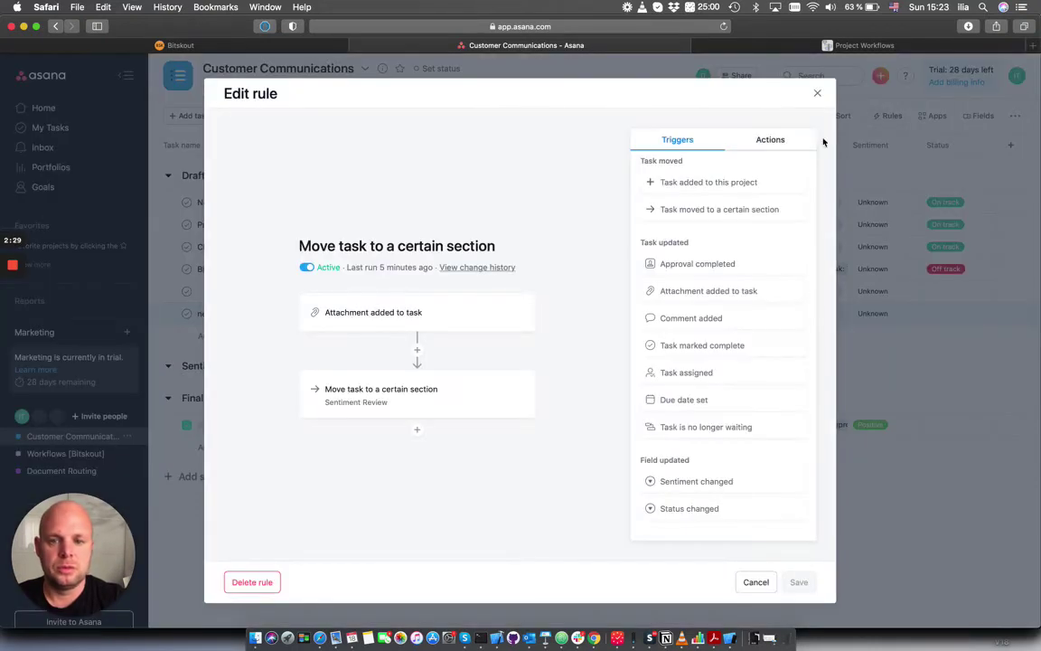
left_click(449, 390)
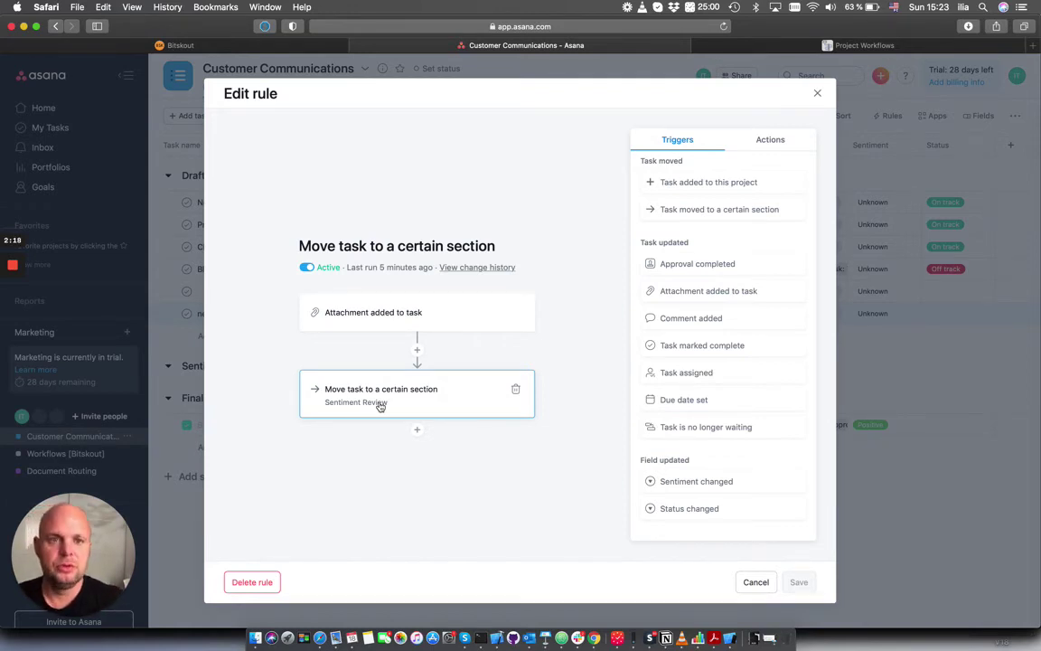
left_click(725, 43)
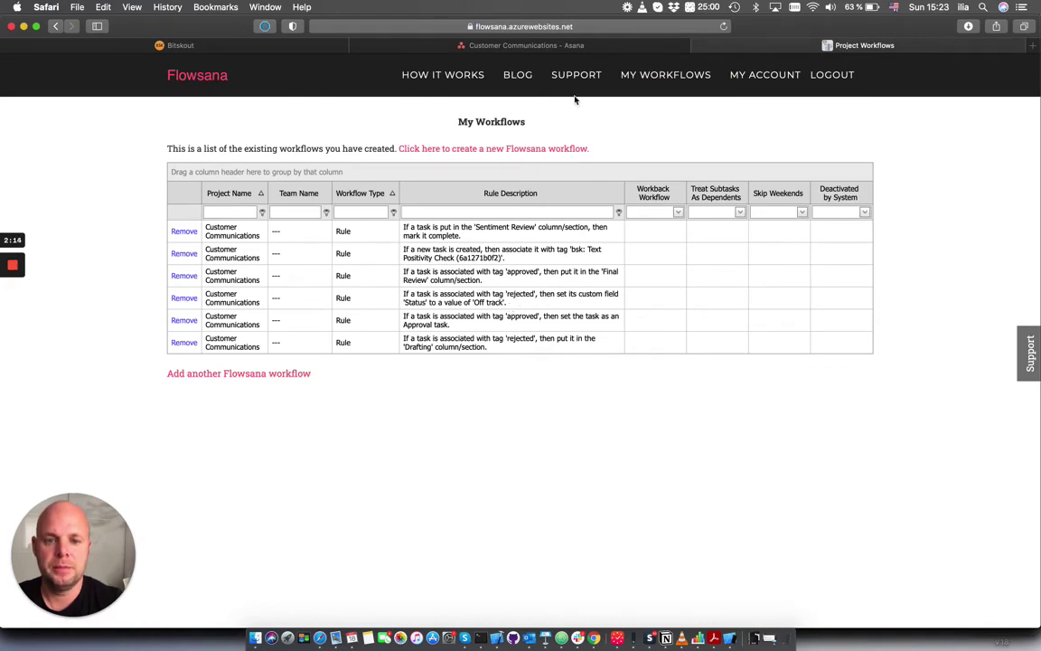
left_click(548, 46)
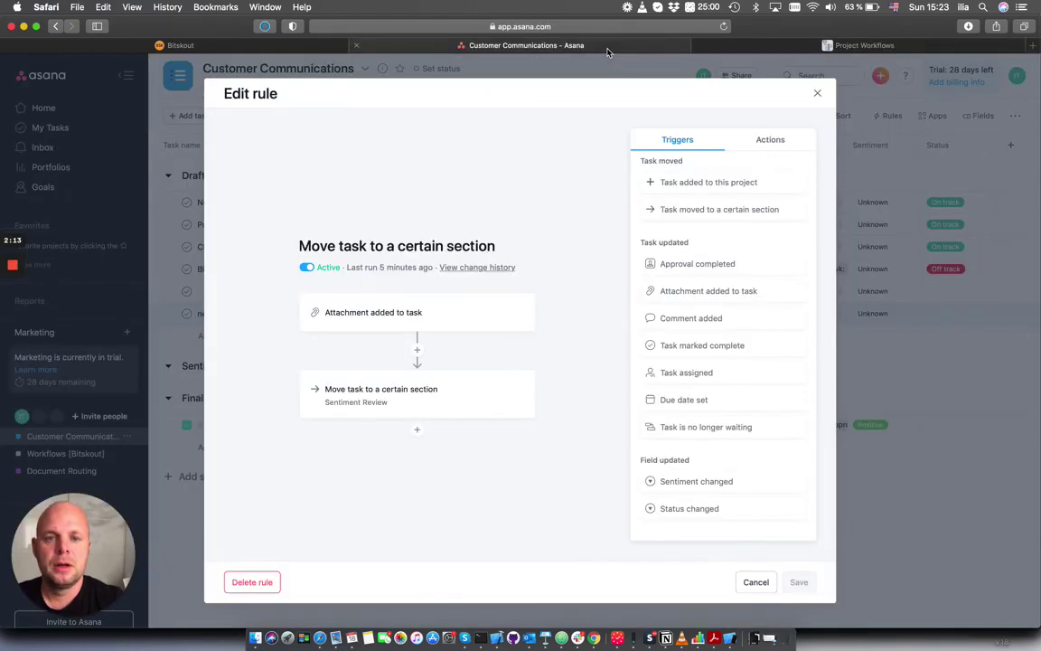
left_click(816, 96)
Step: Review the Drafting section's Set Sentiment rule, then close it unchanged
left_click(893, 114)
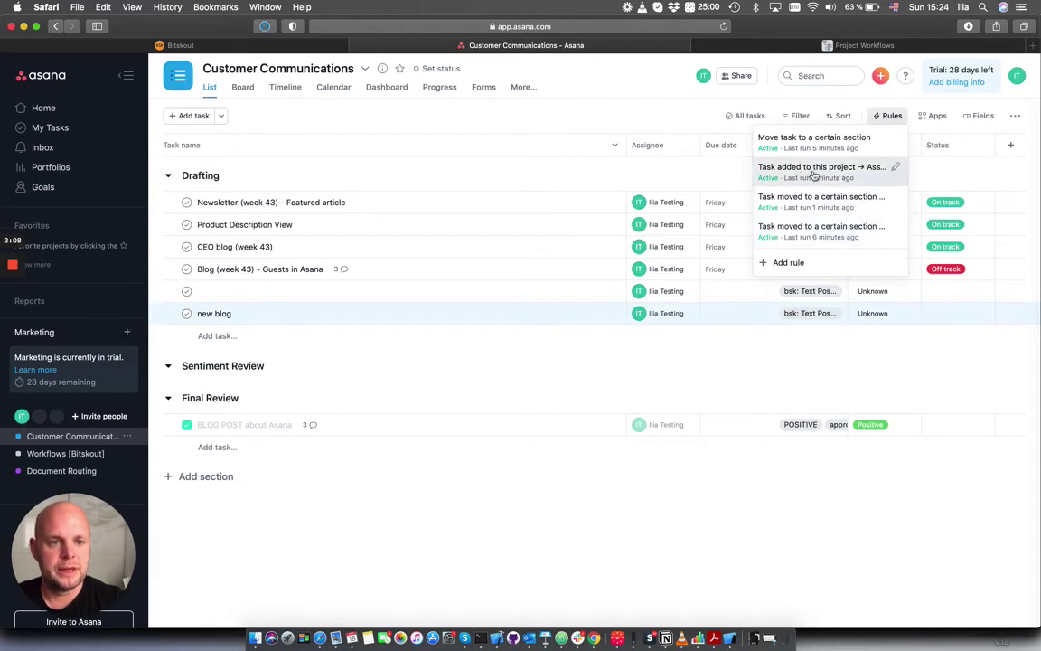
left_click(816, 206)
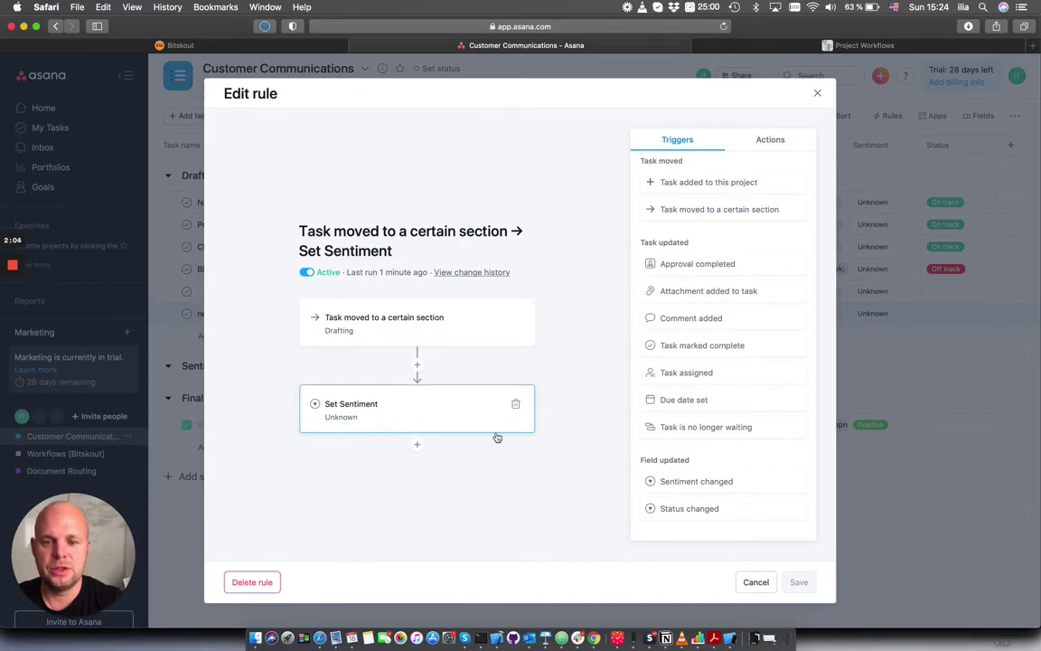
left_click(817, 93)
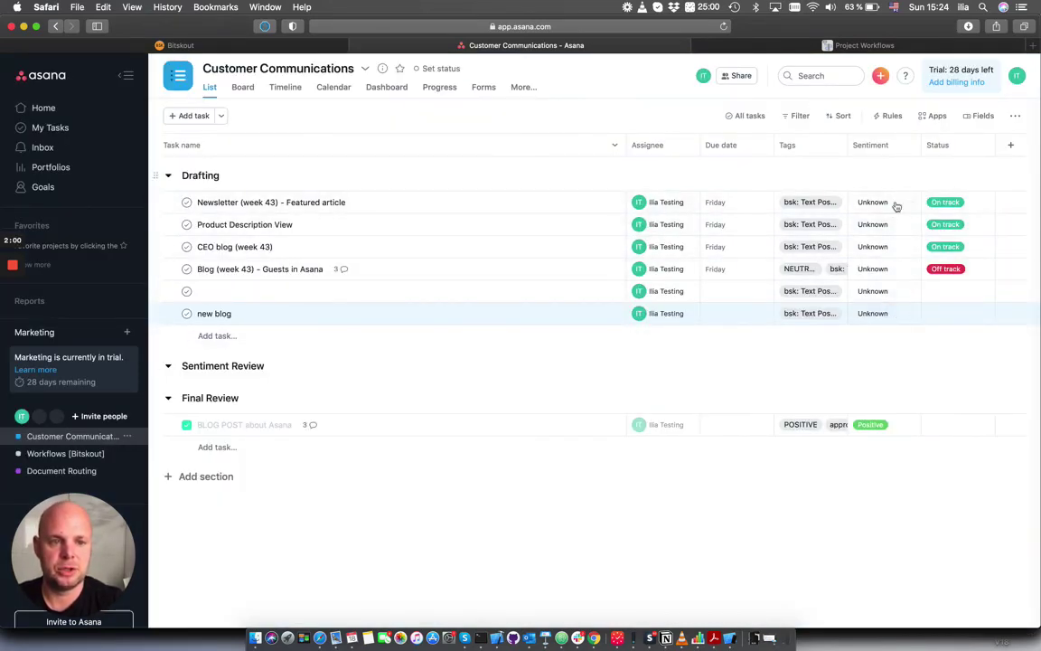
mouse_move(809, 145)
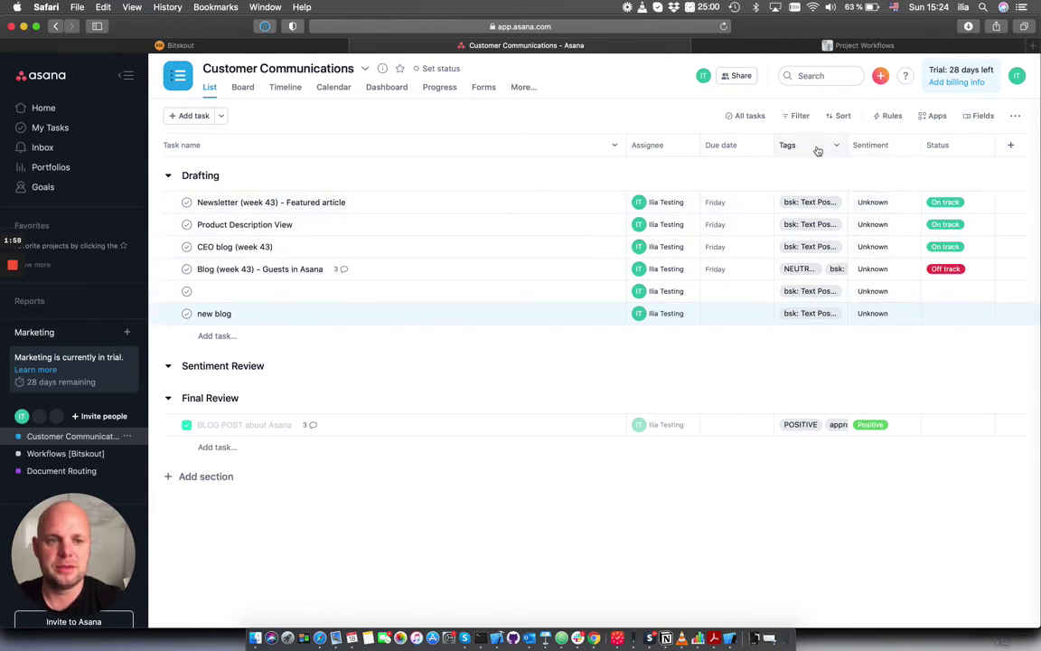
Step: Review the Final Review rule setting Sentiment to Positive, then close it unchanged
left_click(890, 115)
left_click(796, 226)
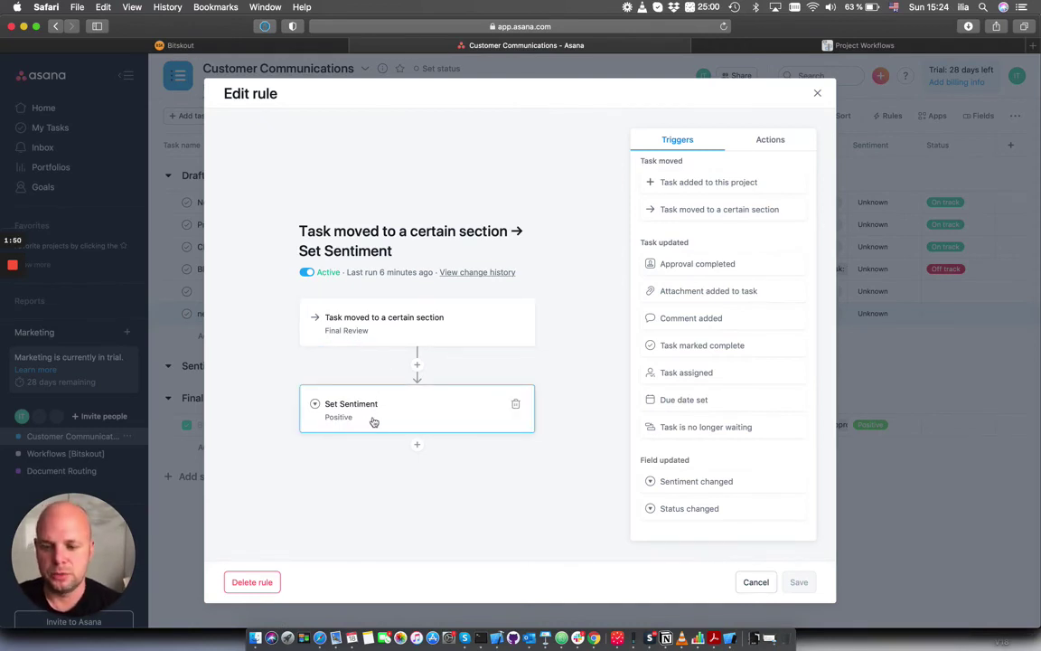
left_click(817, 93)
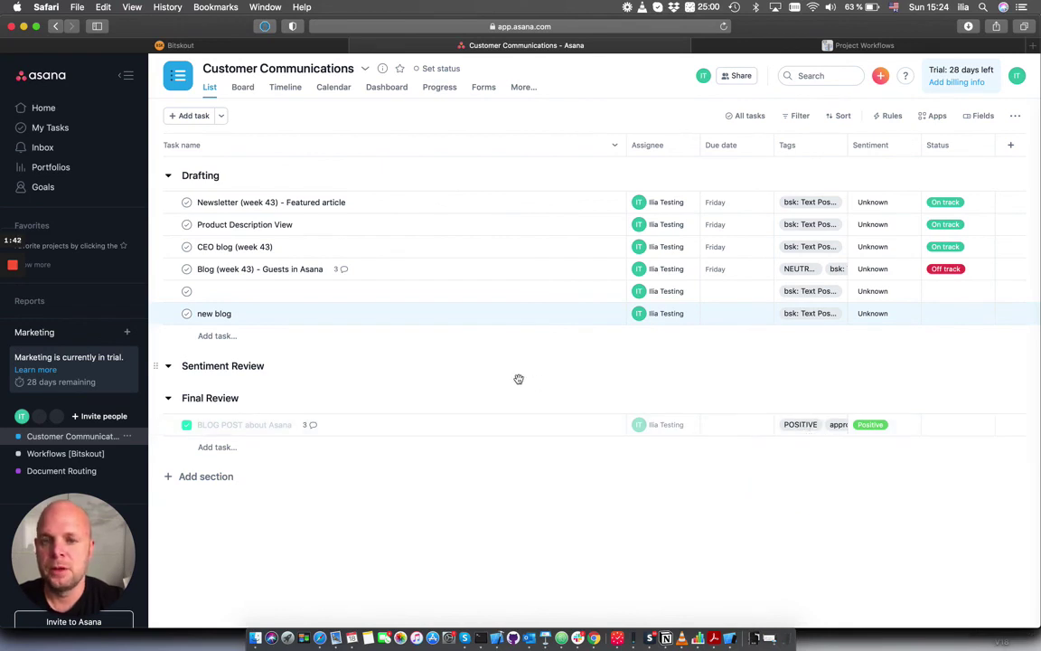
Step: Return to Bitskout's Workflows list showing six active workflows
left_click(177, 45)
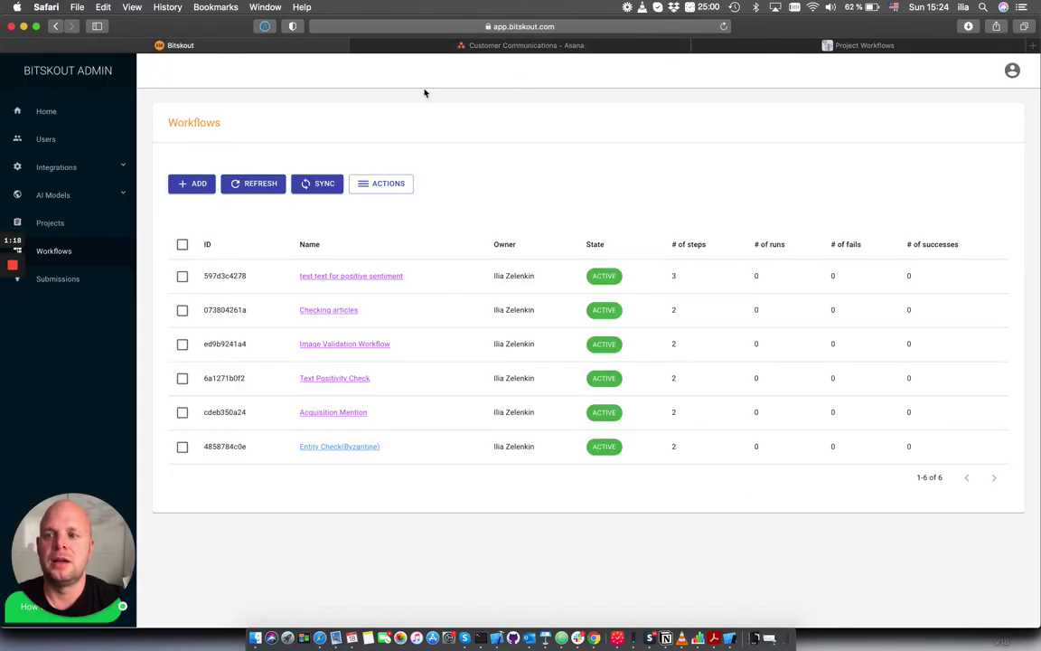